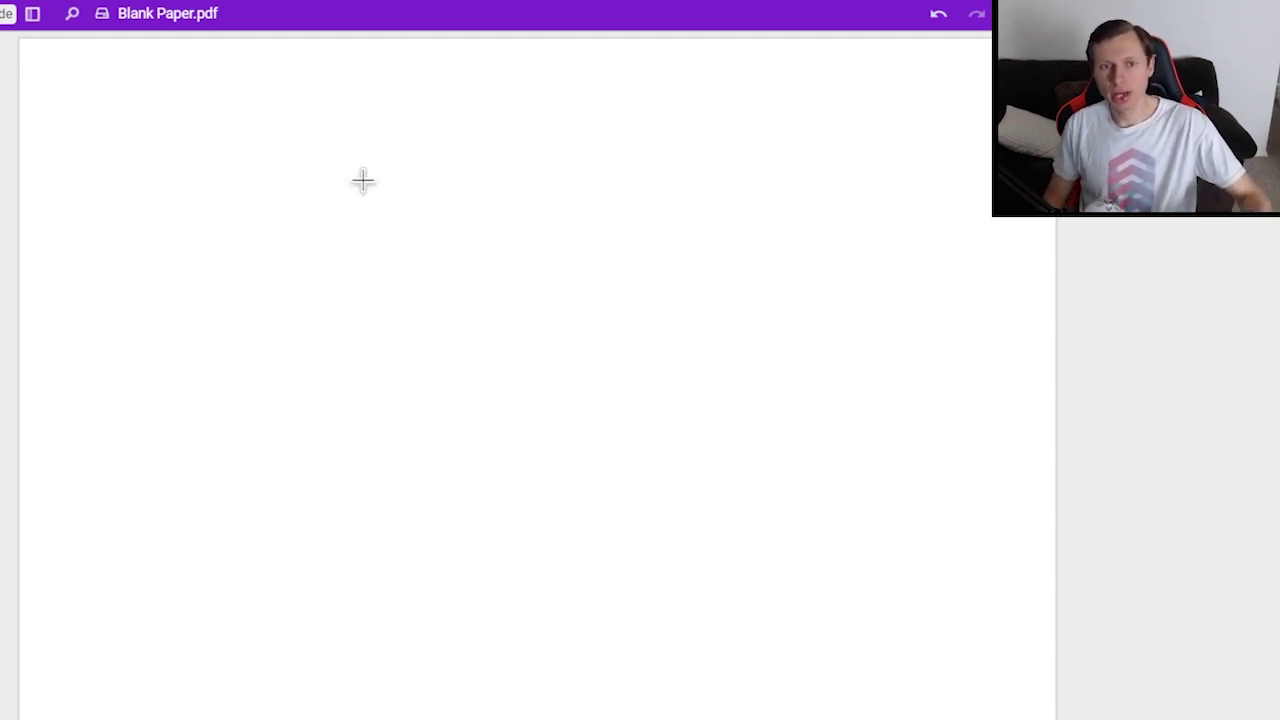
- Handwrite 'Concave Mirrors' at the top left and 'Convex Mirrors' at the top right
mouse_move(170, 160)
mouse_down()
mouse_move(188, 192)
mouse_move(219, 208)
mouse_up()
mouse_move(242, 189)
mouse_down()
mouse_move(242, 207)
mouse_move(508, 200)
mouse_up()
mouse_move(671, 155)
mouse_down()
mouse_move(672, 203)
mouse_move(730, 205)
mouse_up()
drag(736, 188, 801, 204)
drag(800, 185, 783, 206)
drag(872, 165, 882, 208)
drag(893, 182, 894, 206)
drag(905, 206, 917, 187)
drag(927, 206, 939, 187)
drag(951, 190, 950, 191)
drag(964, 206, 976, 187)
drag(988, 188, 980, 210)
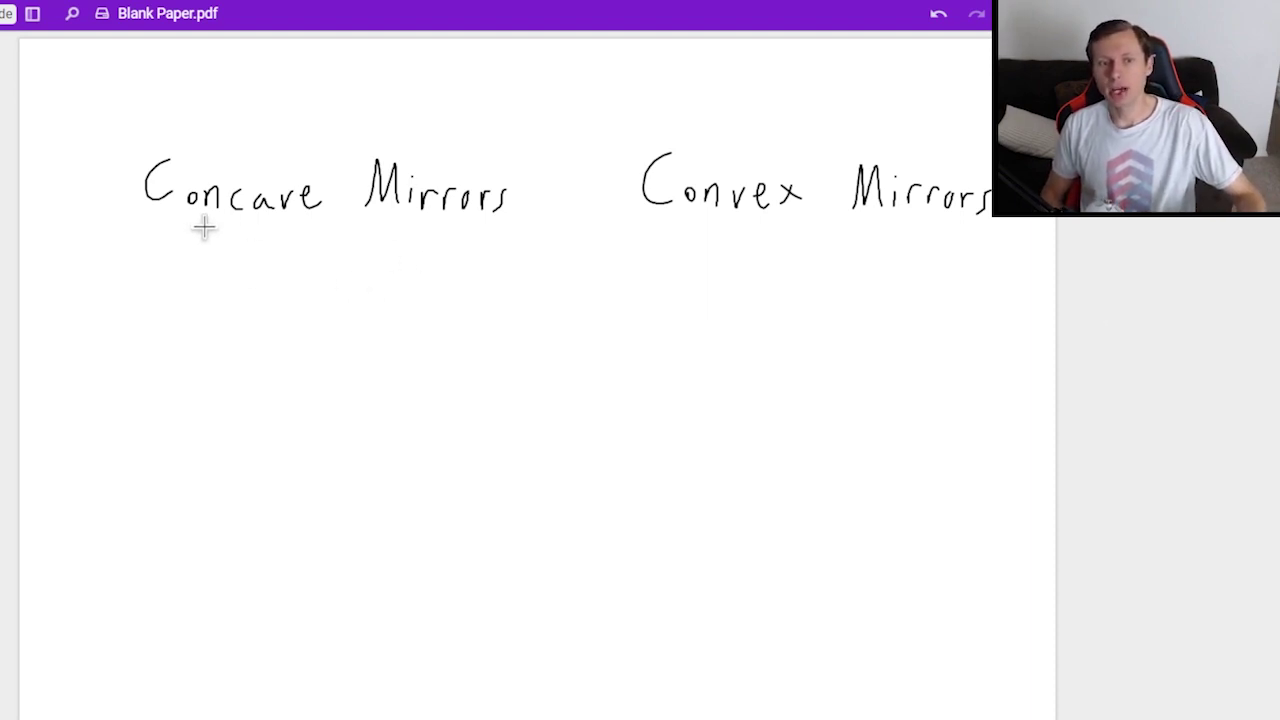
- Draw a down-arrow under Concave Mirrors and write 'Converging Lenses' beneath it
drag(299, 250, 300, 276)
drag(295, 332, 308, 306)
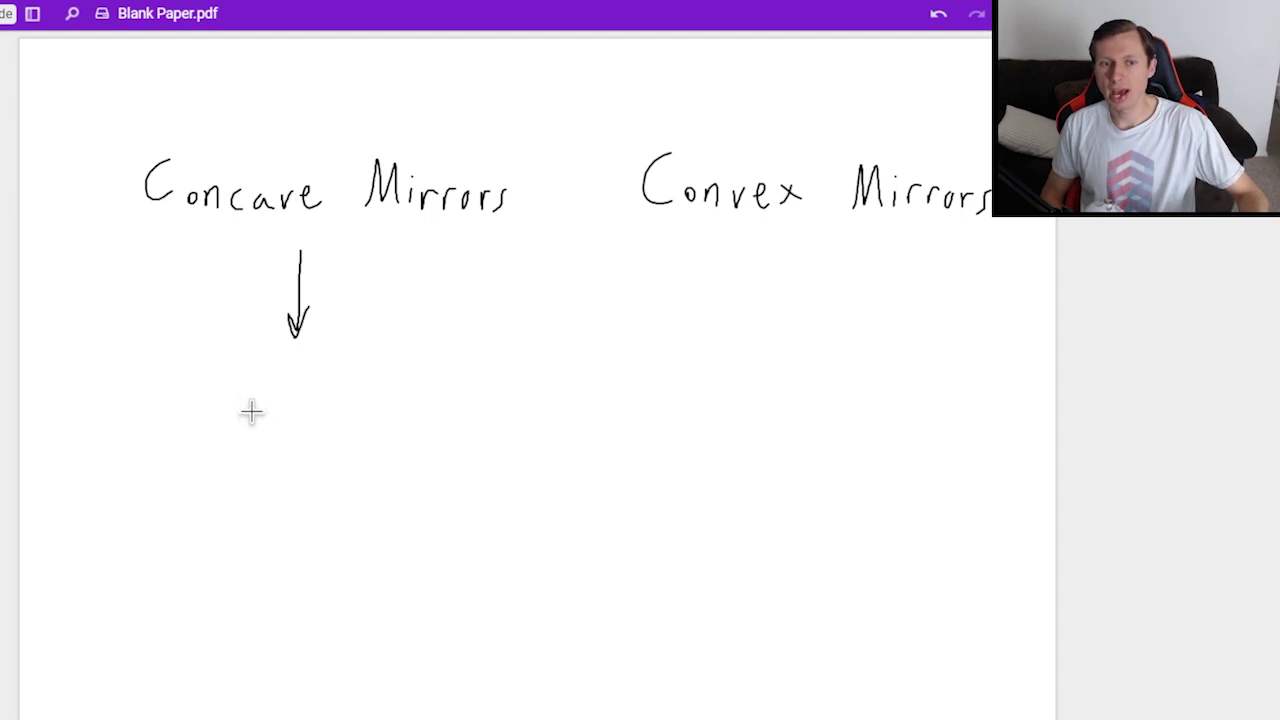
mouse_move(188, 428)
mouse_down()
mouse_move(272, 432)
mouse_move(278, 448)
mouse_move(294, 414)
mouse_move(338, 440)
mouse_up()
drag(403, 388, 540, 430)
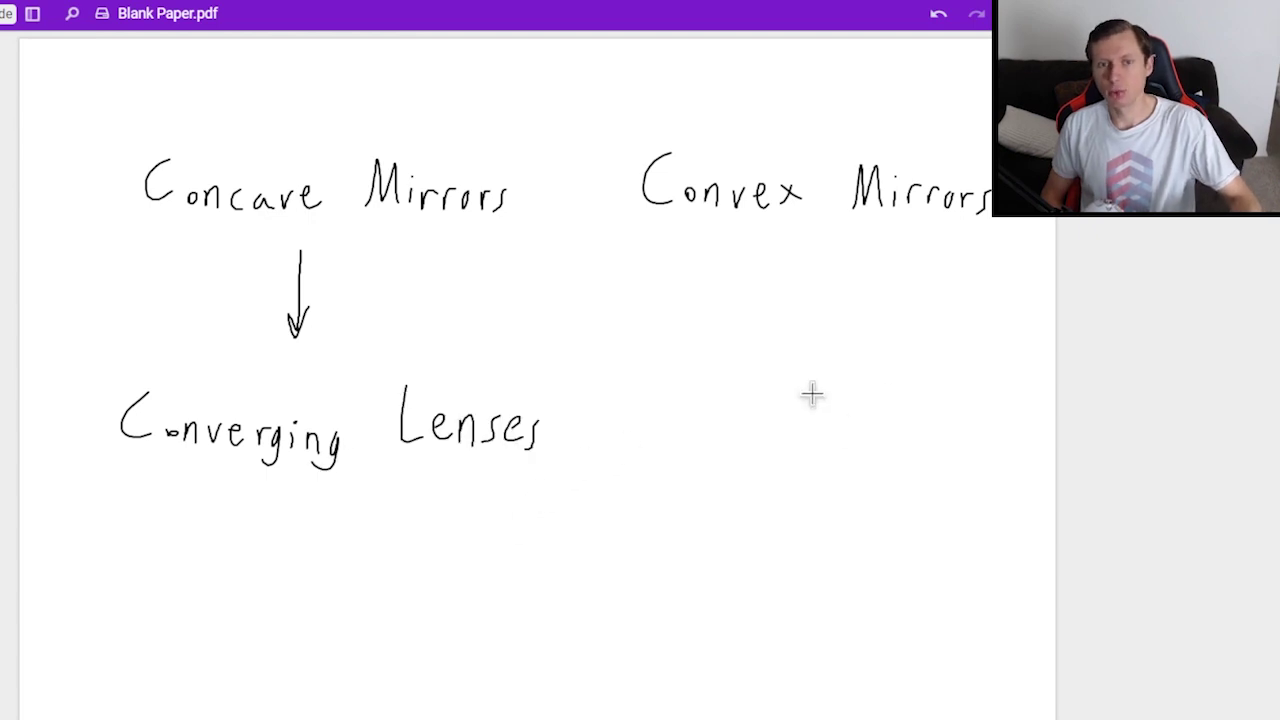
- Draw a down-arrow under Convex Mirrors and write 'Diverging Lenses' beneath it
mouse_move(797, 256)
mouse_down()
mouse_move(796, 320)
mouse_move(813, 318)
mouse_up()
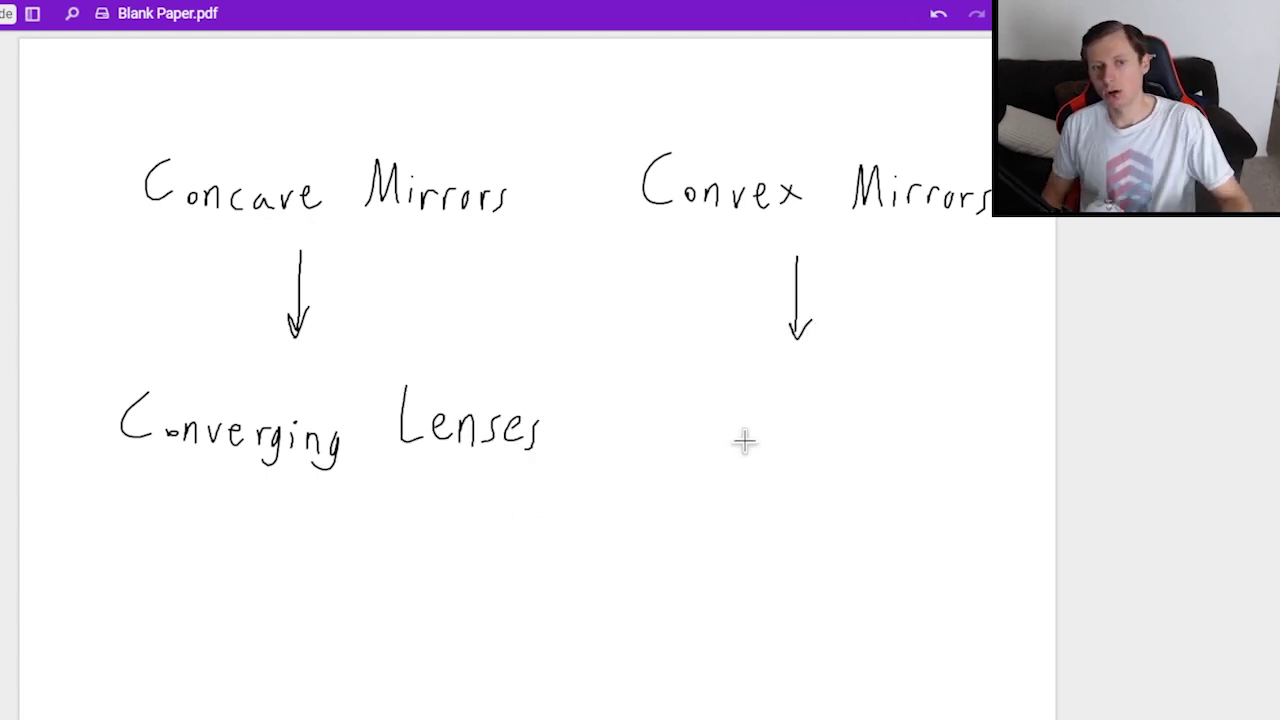
drag(693, 410, 693, 460)
mouse_move(714, 432)
mouse_down()
mouse_move(714, 460)
mouse_move(746, 434)
mouse_up()
mouse_move(756, 440)
mouse_down()
mouse_move(848, 462)
mouse_move(852, 488)
mouse_up()
drag(903, 420, 915, 465)
drag(920, 455, 968, 465)
drag(975, 445, 1030, 465)
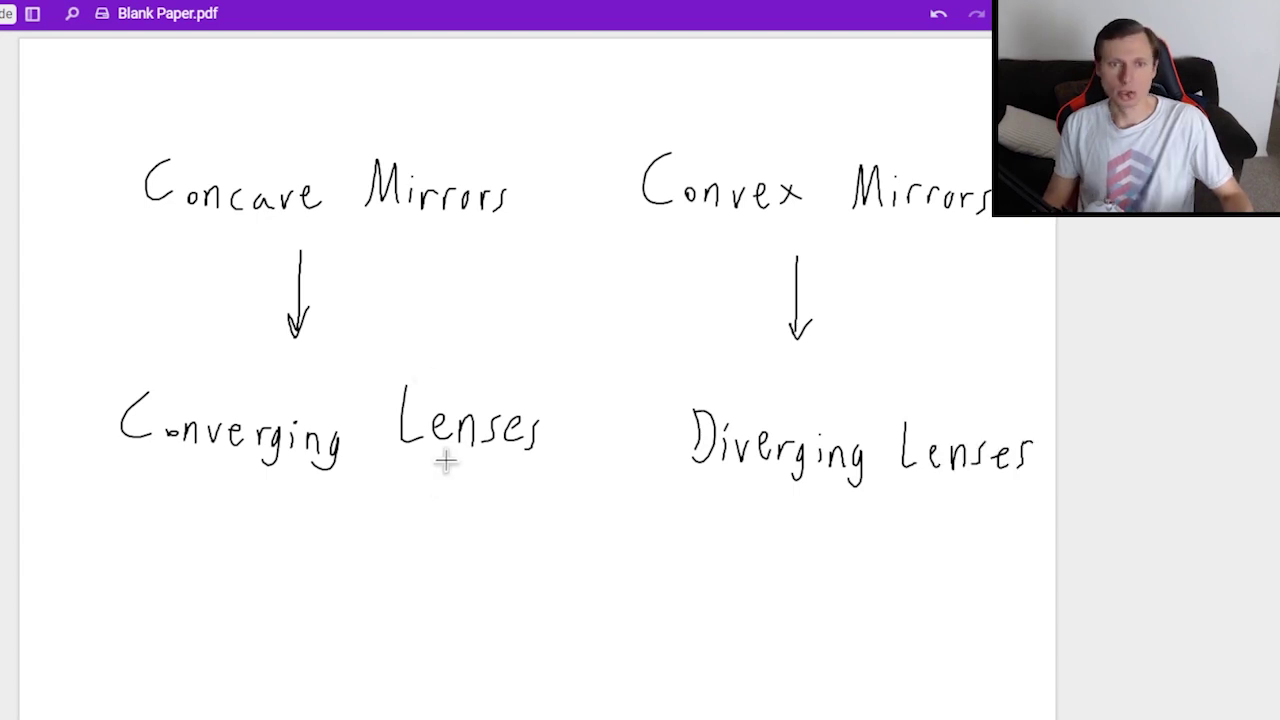
- Begin writing the heading 'Concave Mirrors' at the top of a clean page
mouse_move(188, 116)
mouse_down()
mouse_move(185, 158)
mouse_move(206, 150)
mouse_move(232, 165)
mouse_up()
mouse_move(262, 150)
mouse_down()
mouse_move(262, 168)
mouse_move(424, 140)
mouse_move(432, 172)
mouse_up()
mouse_move(448, 150)
mouse_down()
mouse_move(450, 172)
mouse_move(525, 168)
mouse_up()
- Finish and underline the 'Concave Mirrors' heading, then add the bullet 'Positive f'
drag(533, 178, 543, 160)
drag(560, 155, 547, 182)
drag(152, 212, 605, 230)
drag(98, 300, 170, 332)
drag(172, 272, 186, 296)
drag(196, 300, 231, 322)
drag(250, 296, 252, 326)
drag(242, 308, 280, 322)
drag(286, 304, 318, 318)
drag(396, 272, 380, 326)
drag(376, 300, 400, 298)
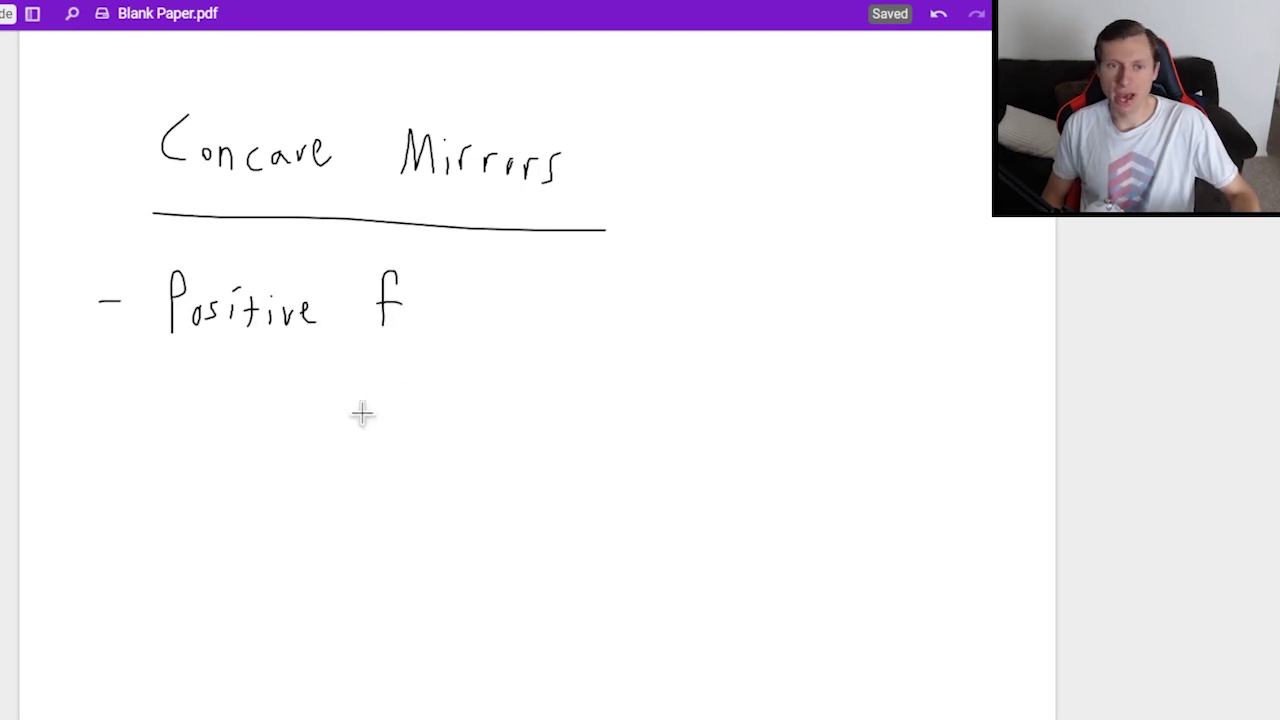
- Start a second bullet reading '3 regions: inverted larger'
drag(98, 410, 158, 436)
drag(242, 428, 256, 440)
mouse_move(274, 424)
mouse_down()
mouse_move(268, 458)
mouse_move(310, 432)
mouse_up()
drag(330, 428, 348, 446)
drag(366, 424, 352, 440)
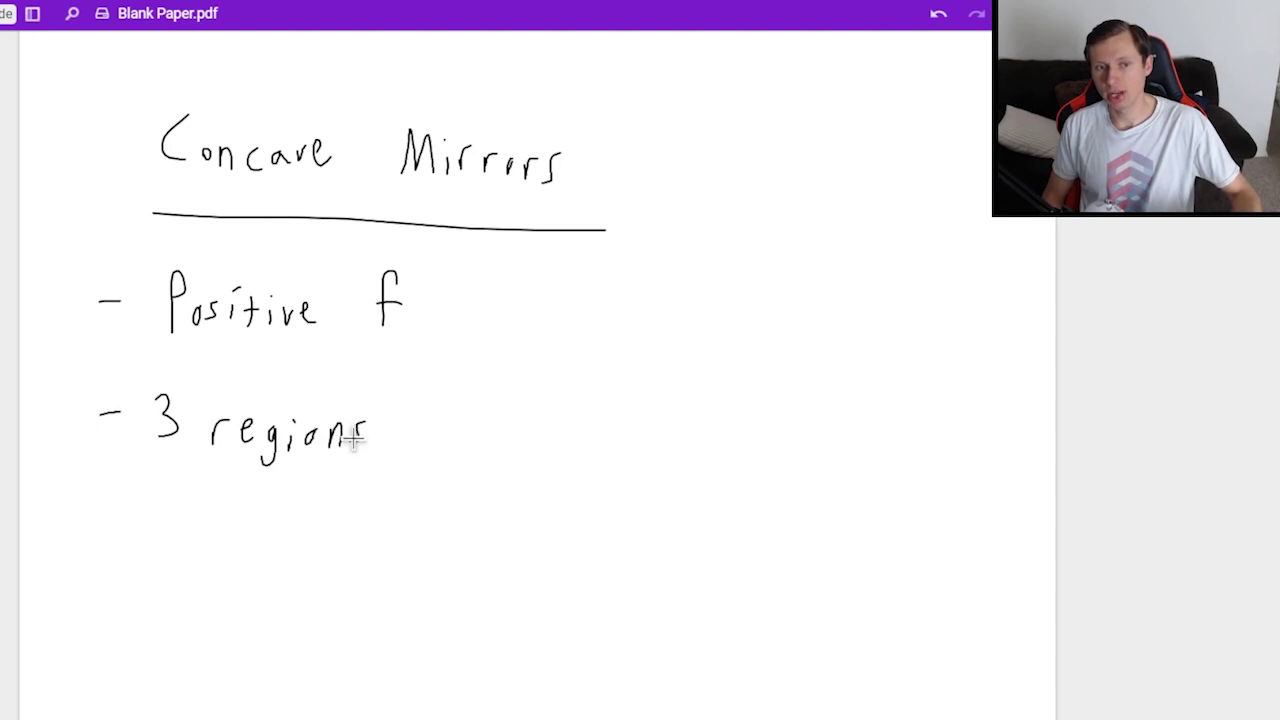
mouse_move(449, 430)
mouse_down()
mouse_move(449, 442)
mouse_move(540, 434)
mouse_move(576, 448)
mouse_move(630, 410)
mouse_up()
mouse_move(696, 410)
mouse_down()
mouse_move(700, 444)
mouse_move(738, 444)
mouse_up()
mouse_move(742, 440)
mouse_down()
mouse_move(757, 427)
mouse_move(808, 446)
mouse_up()
mouse_move(814, 450)
mouse_down()
mouse_move(830, 426)
mouse_move(830, 479)
mouse_up()
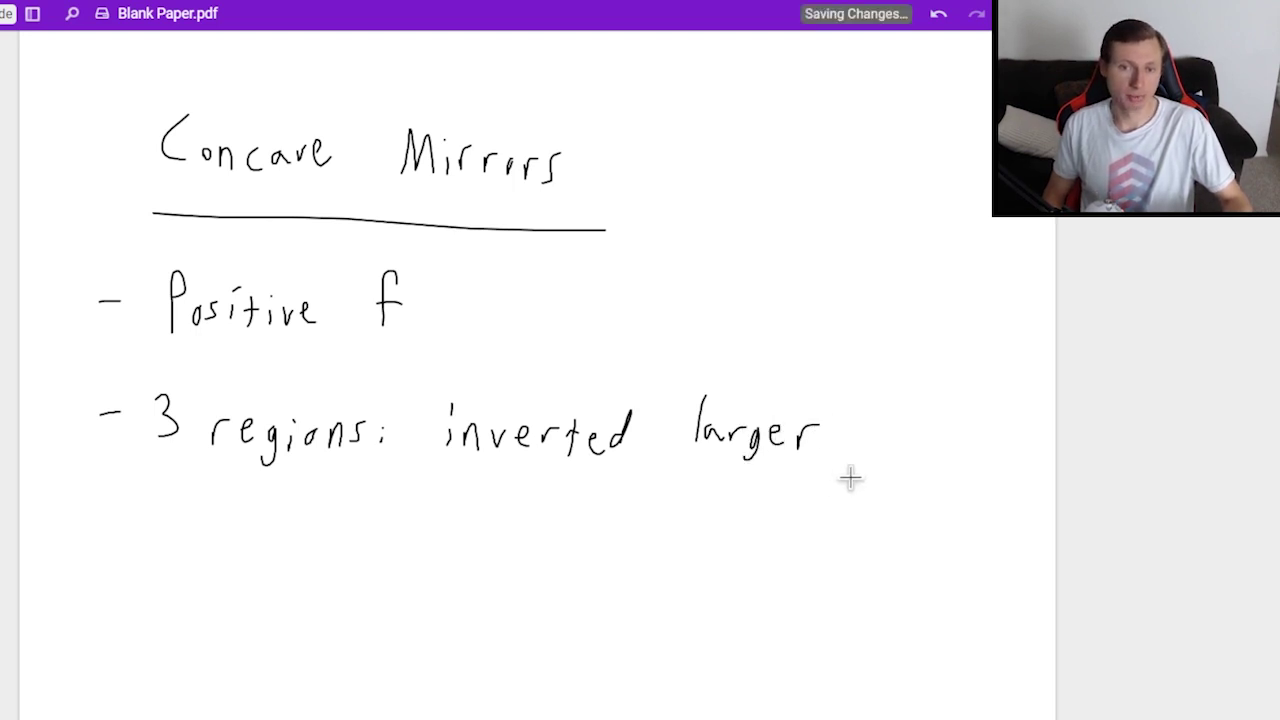
- Continue the bullet on the next line with 'inverted smaller, upright larger'
click(248, 530)
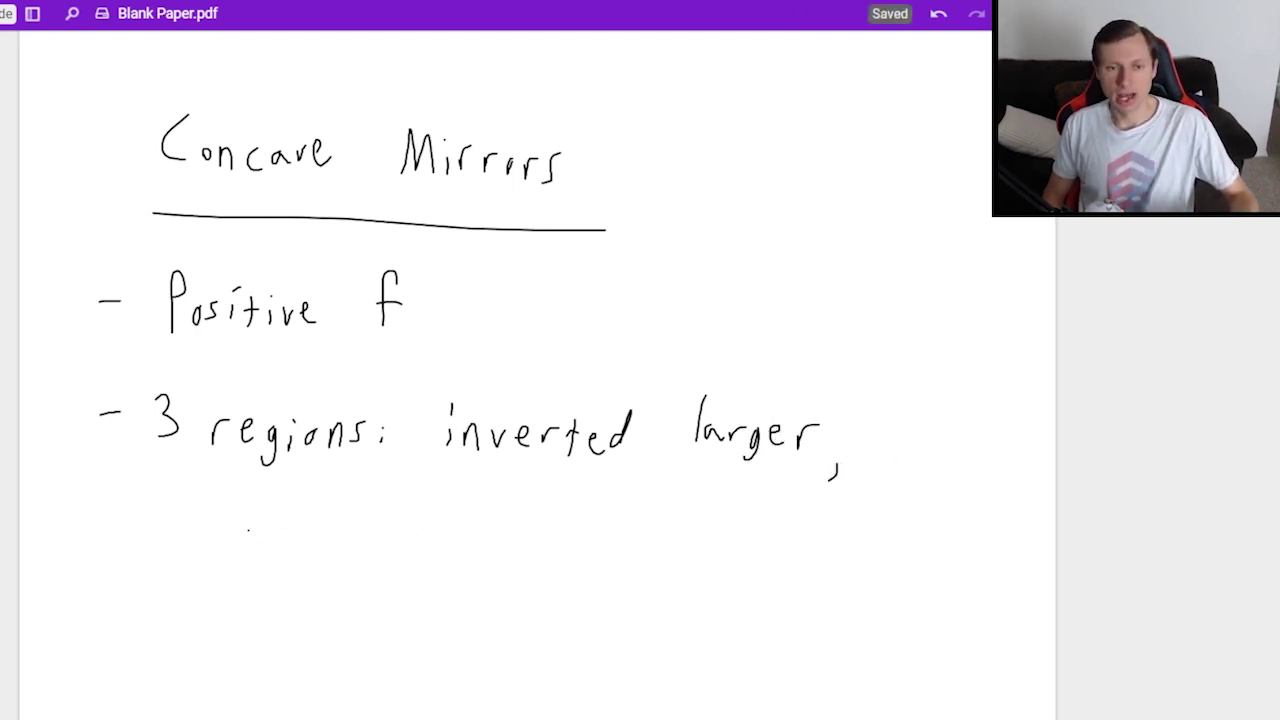
mouse_move(262, 530)
mouse_down()
mouse_move(296, 540)
mouse_move(370, 525)
mouse_move(420, 545)
mouse_move(592, 552)
mouse_up()
drag(600, 555, 597, 568)
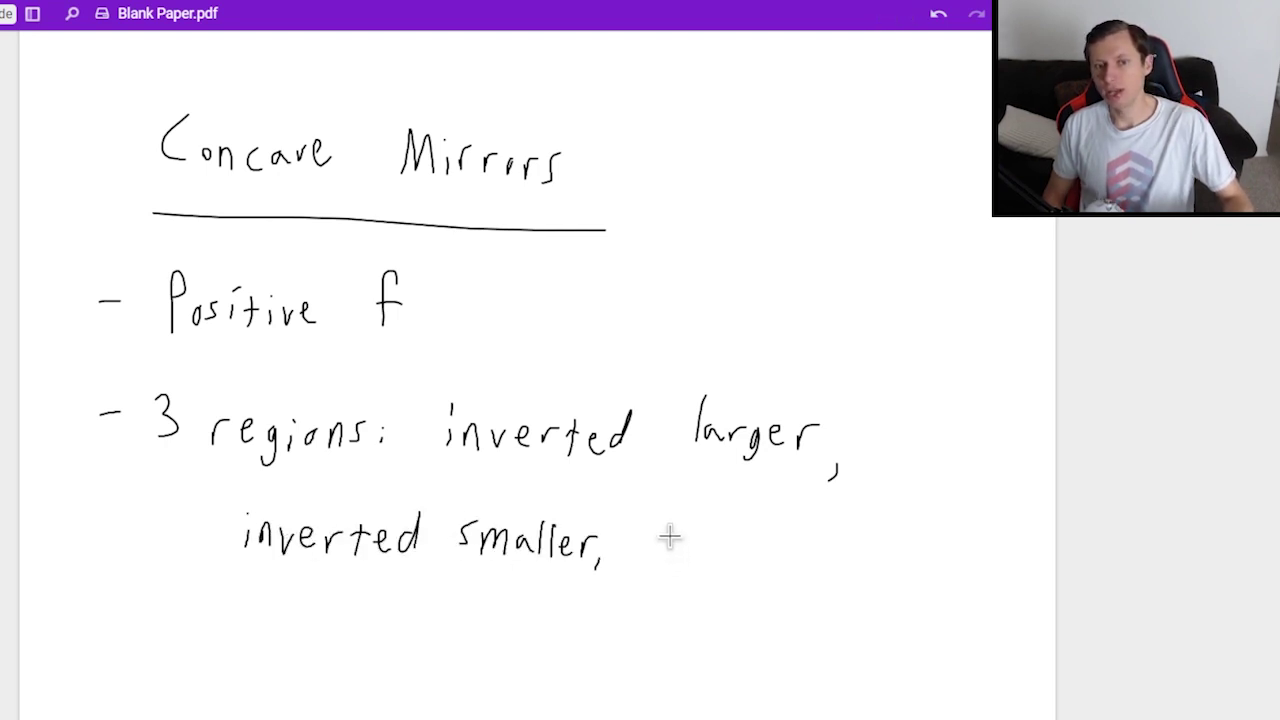
mouse_move(669, 530)
mouse_down()
mouse_move(683, 552)
mouse_move(806, 556)
mouse_up()
drag(808, 530, 884, 554)
drag(902, 538, 956, 568)
mouse_move(968, 545)
mouse_down()
mouse_move(980, 538)
mouse_move(986, 552)
mouse_up()
drag(996, 552, 1018, 536)
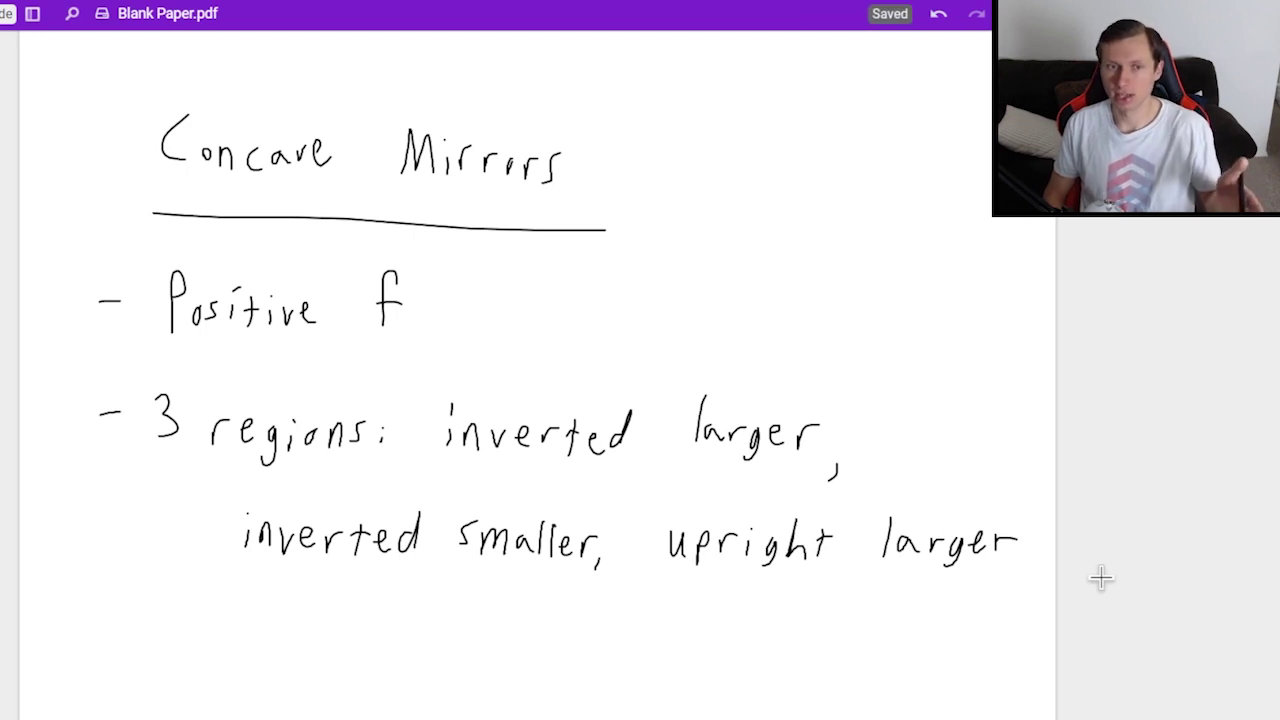
- Cross out the 'Concave Mirrors' heading in red ink
click(114, 631)
drag(136, 202, 525, 148)
drag(186, 80, 528, 216)
click(20, 567)
- Write 'Converging Lens' in black above the crossed-out heading
click(114, 631)
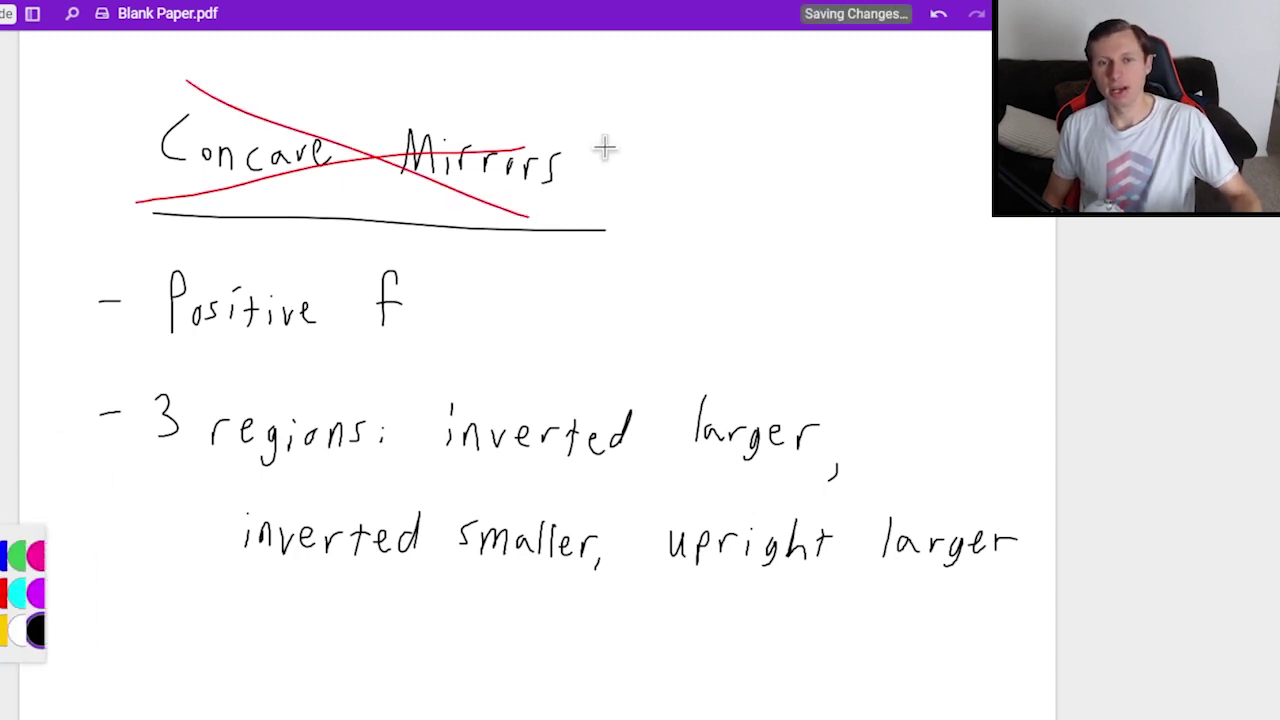
drag(363, 84, 381, 62)
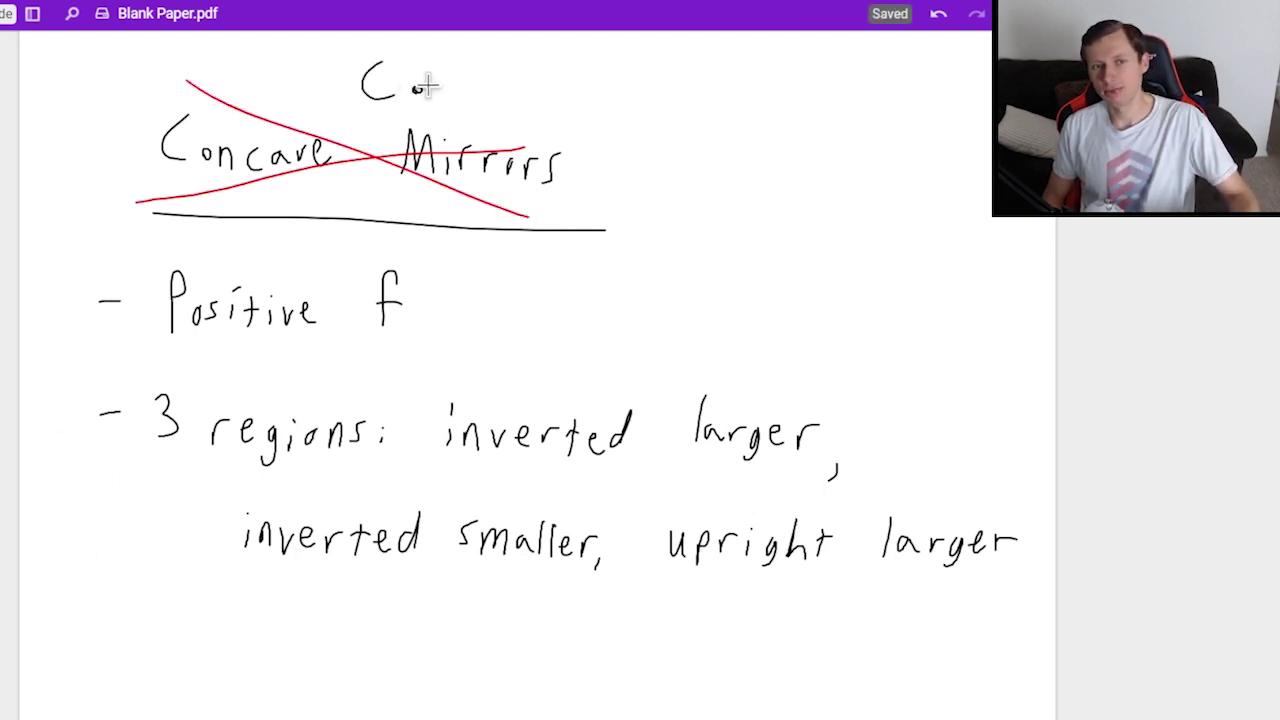
drag(455, 86, 472, 87)
mouse_move(484, 94)
mouse_down()
mouse_move(500, 104)
mouse_move(518, 84)
mouse_up()
mouse_move(538, 84)
mouse_down()
mouse_move(540, 104)
mouse_move(594, 114)
mouse_up()
drag(611, 100, 598, 126)
mouse_move(657, 72)
mouse_down()
mouse_move(672, 110)
mouse_move(733, 108)
mouse_up()
drag(756, 86, 745, 106)
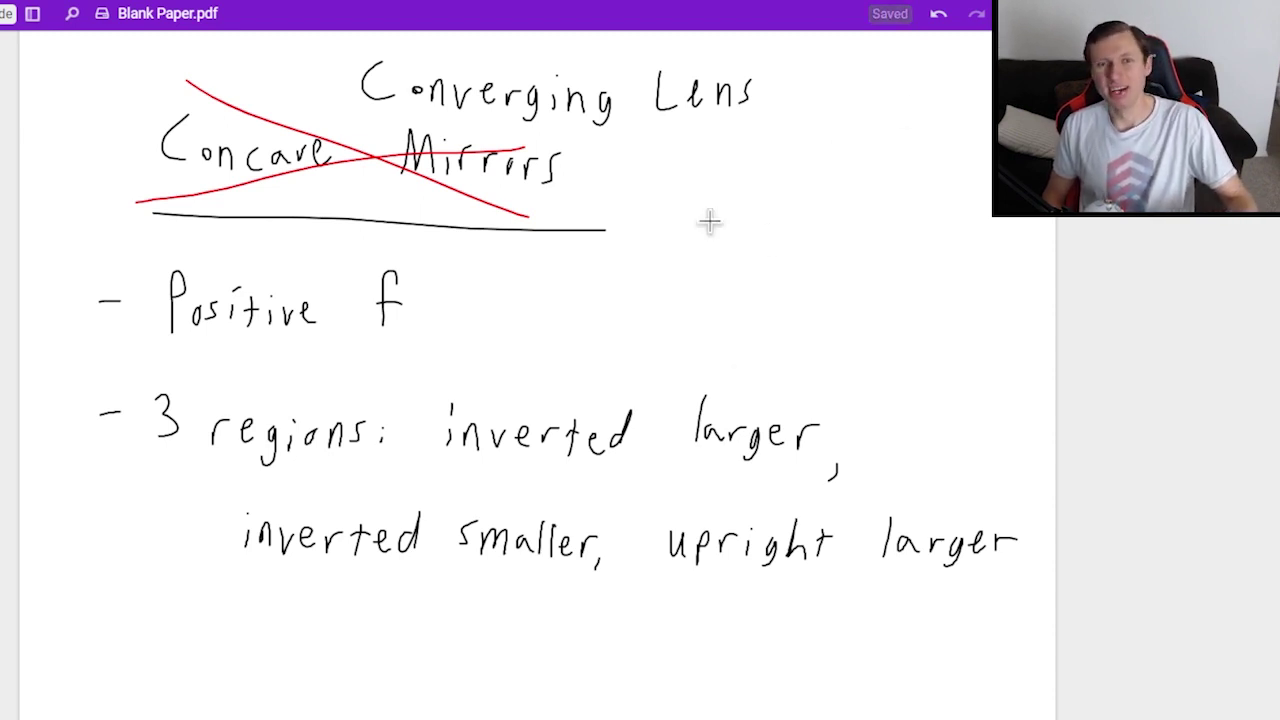
- Write 'Convex Lens' beside the heading and scroll down to a blank page
drag(631, 175, 833, 203)
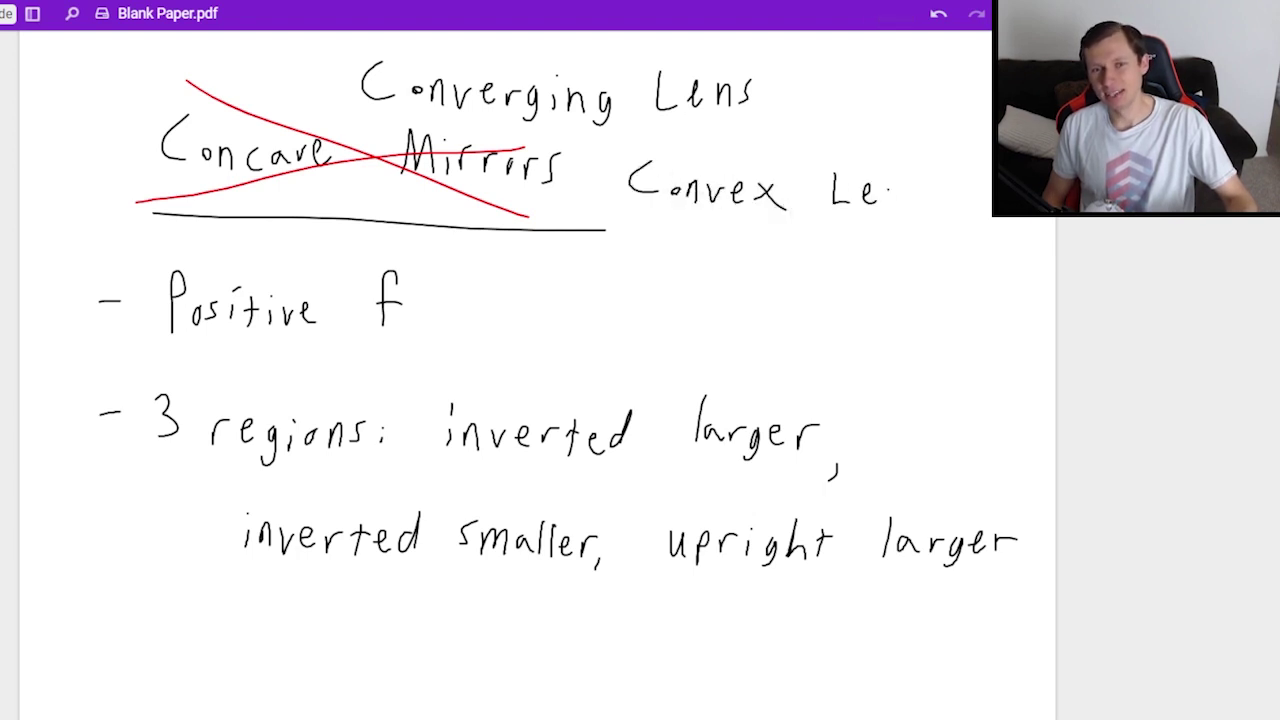
drag(920, 188, 912, 205)
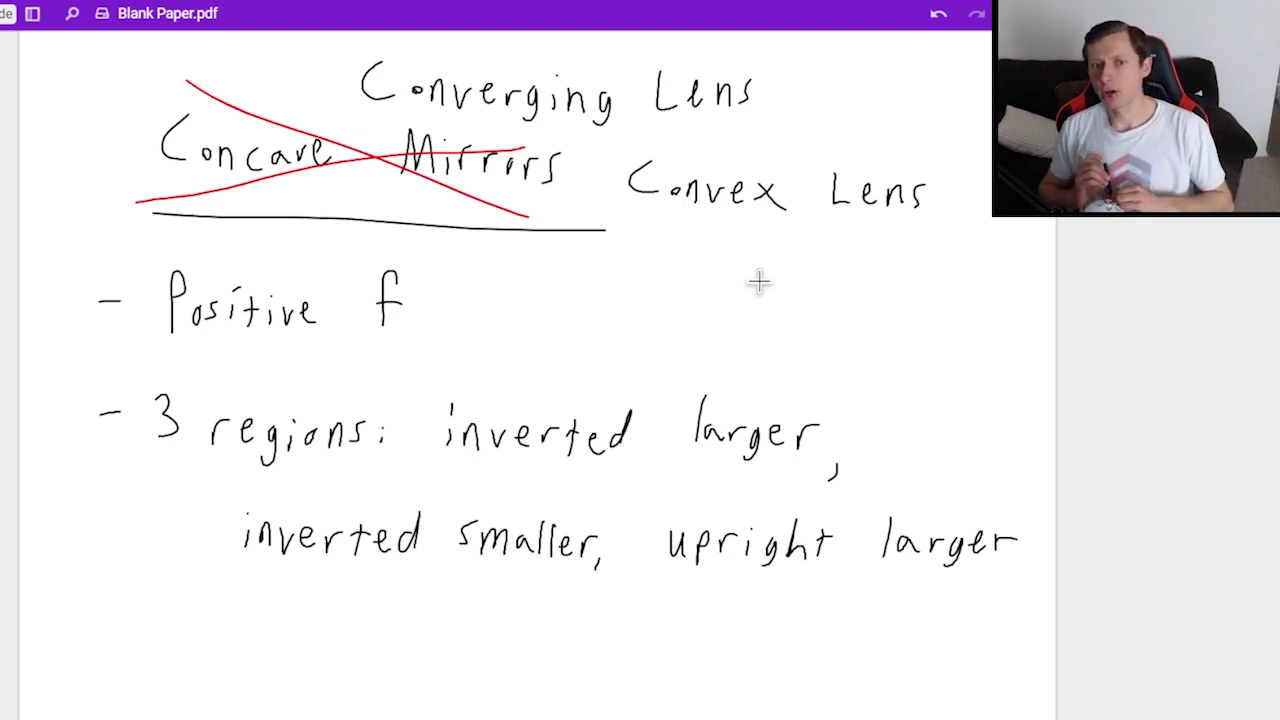
scroll(551, 349, down, 10)
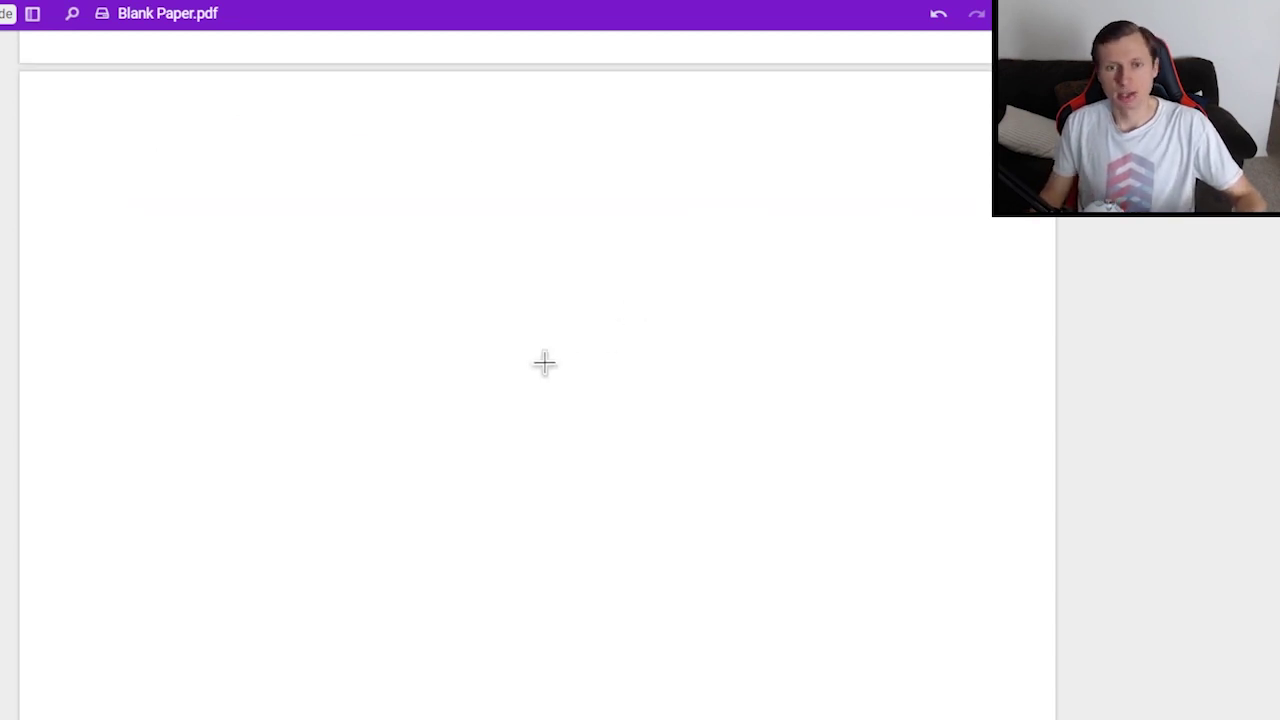
- Draw the principal axis, a convex lens on it, and a dashed vertical centre line
drag(158, 283, 648, 285)
mouse_move(467, 222)
mouse_down()
mouse_move(438, 284)
mouse_move(461, 391)
mouse_up()
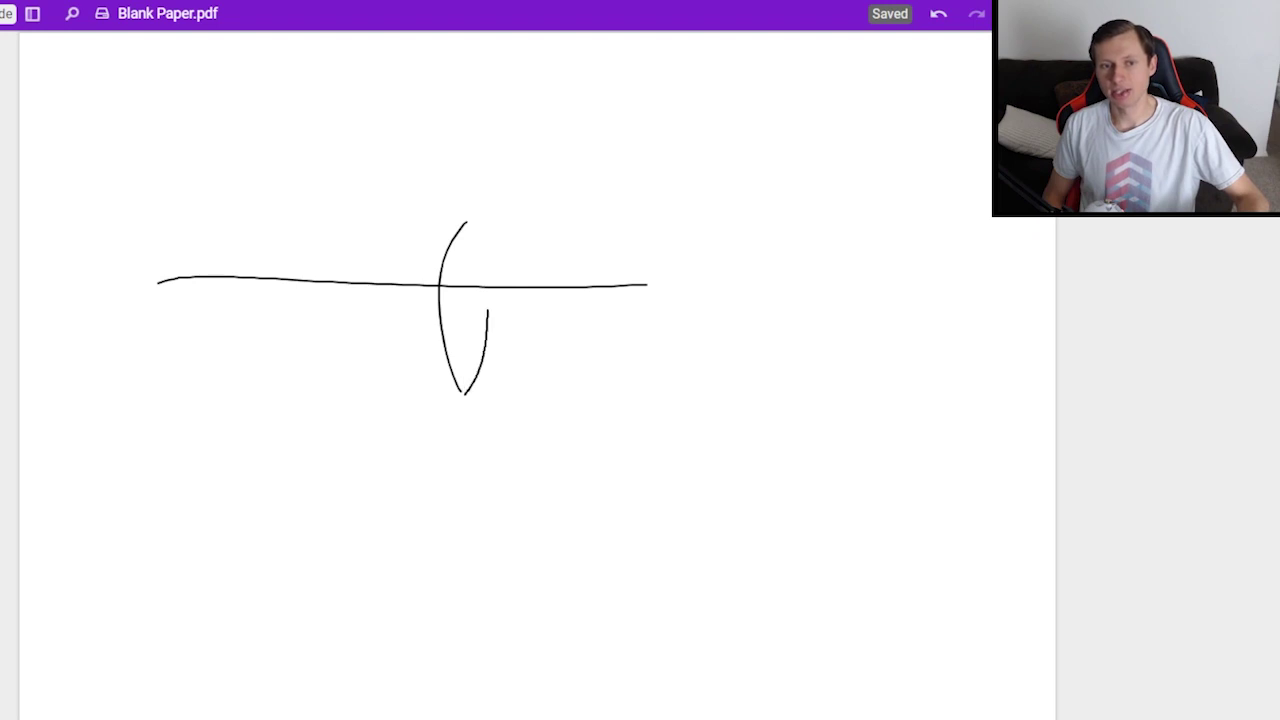
drag(487, 310, 470, 220)
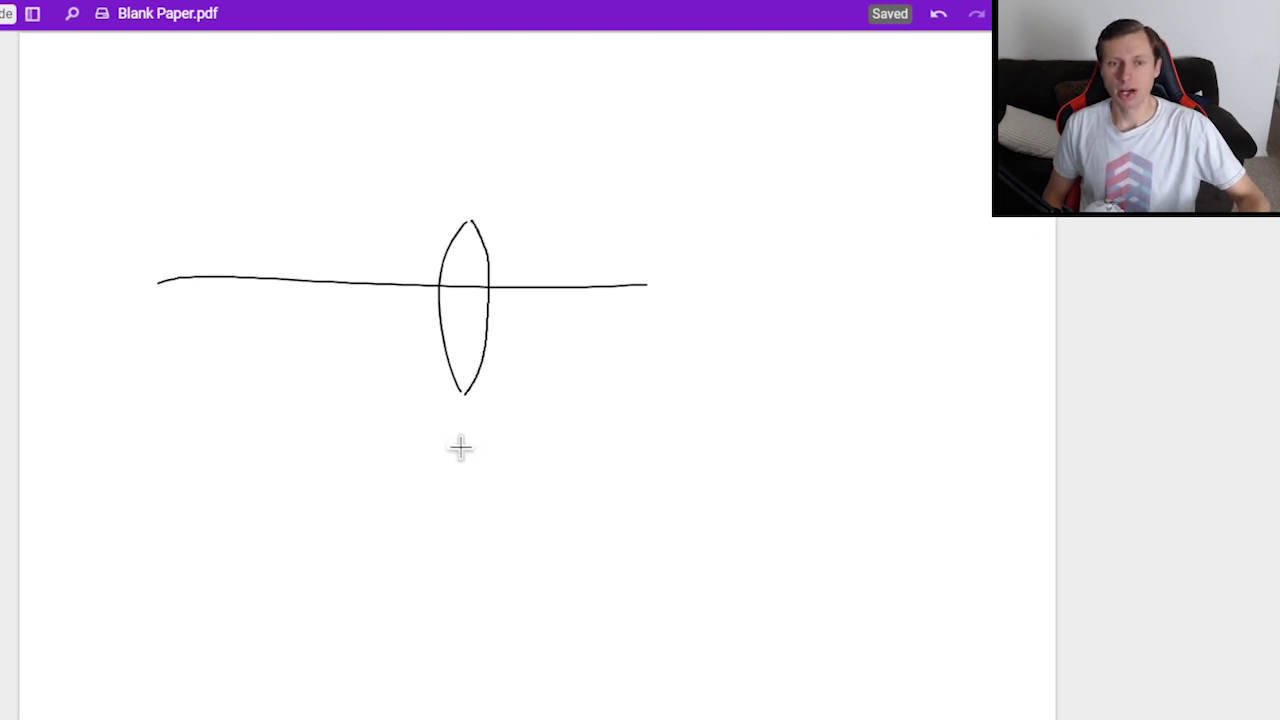
drag(463, 378, 470, 173)
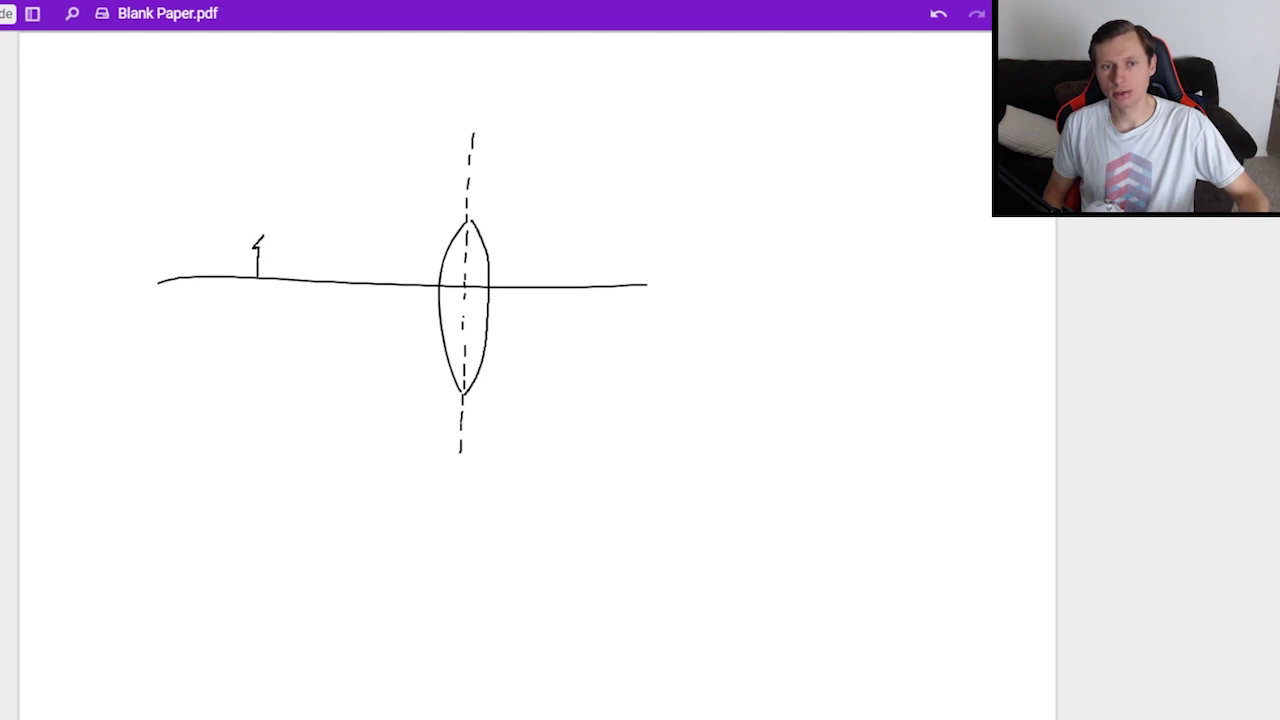
- Add an upright object arrow labelled do, plus red focal points labelled f
drag(267, 248, 268, 277)
mouse_move(247, 189)
mouse_down()
mouse_move(248, 205)
mouse_move(264, 189)
mouse_up()
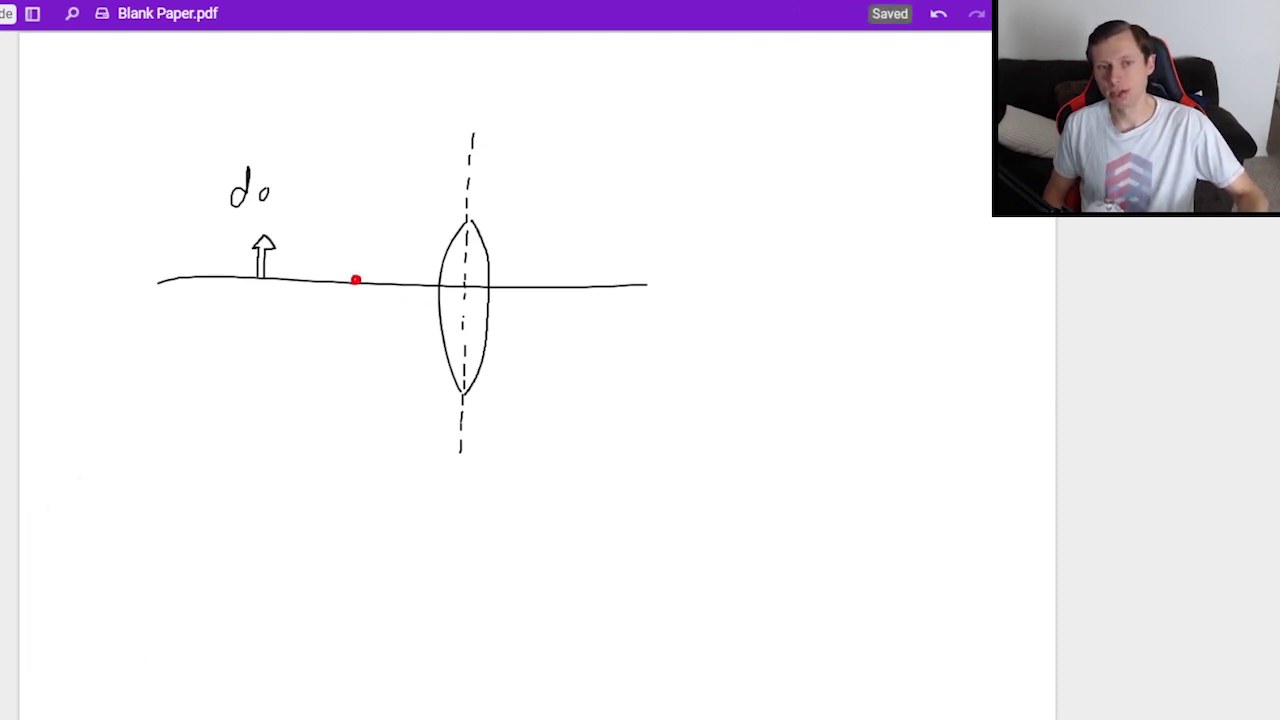
drag(343, 326, 358, 324)
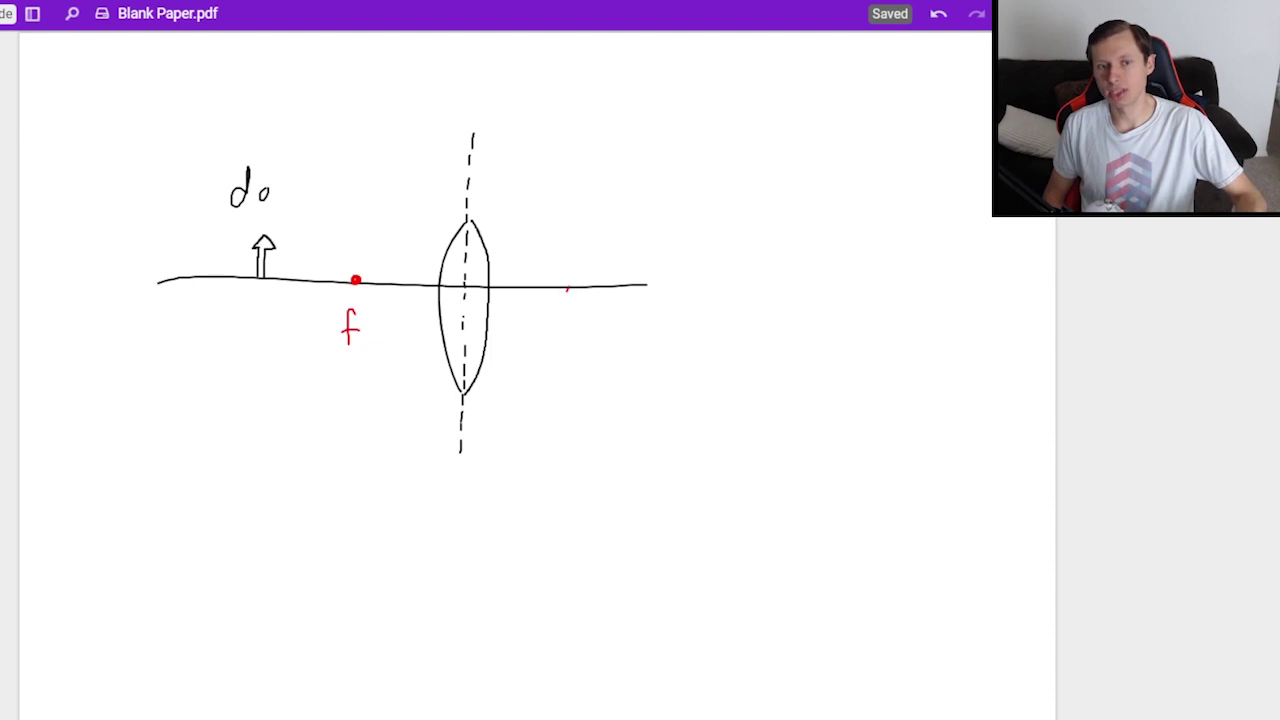
drag(572, 309, 563, 345)
drag(556, 324, 576, 322)
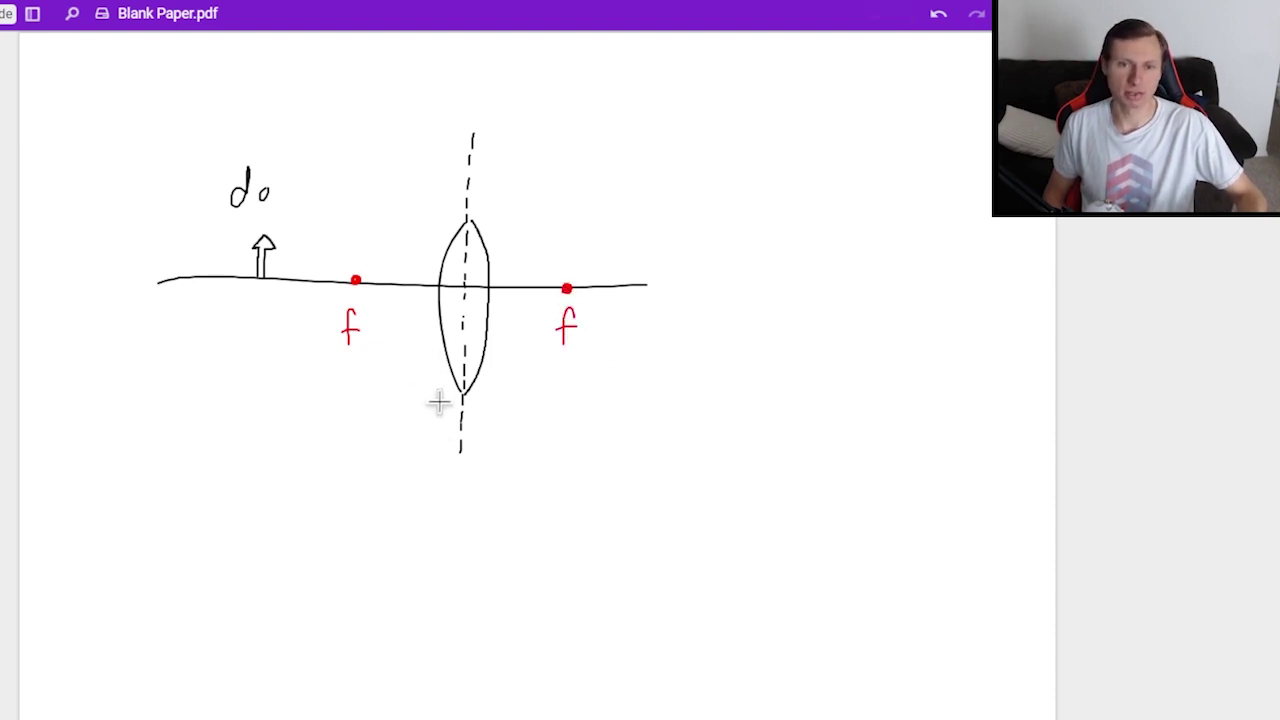
click(5, 593)
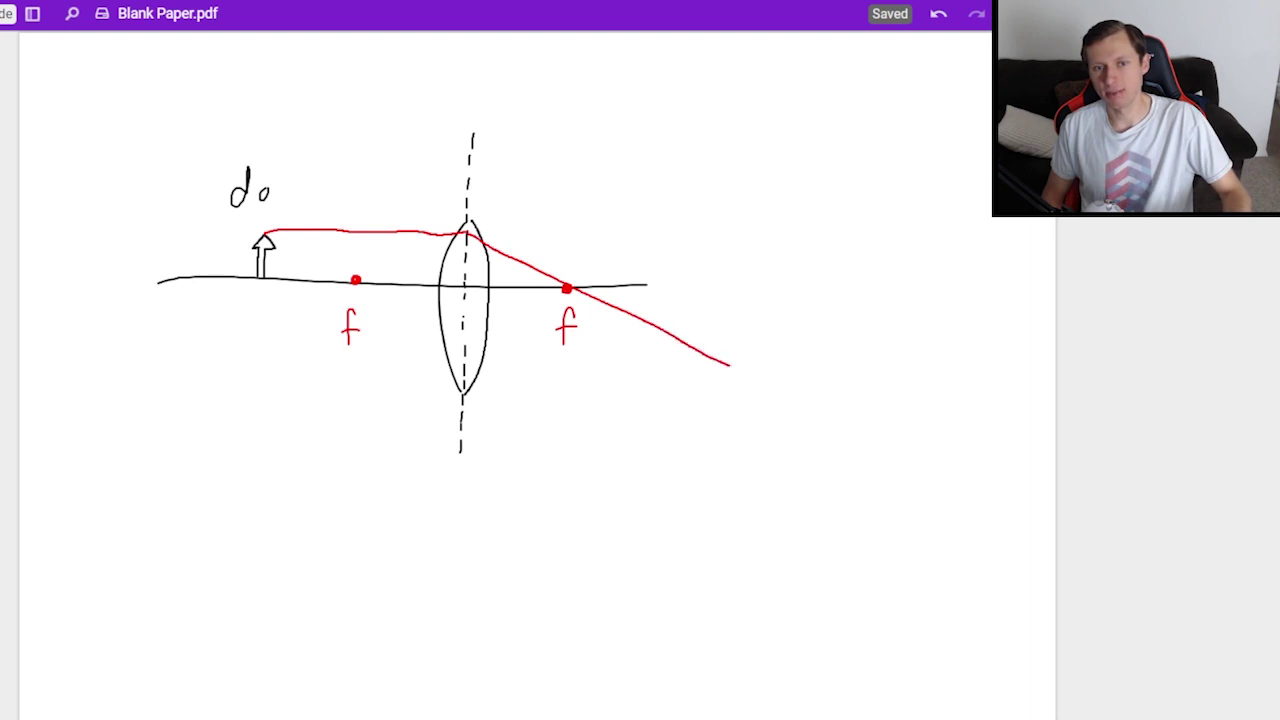
- Switch the ink to blue and extend the blue ray past where it crosses the red ray
click(8, 594)
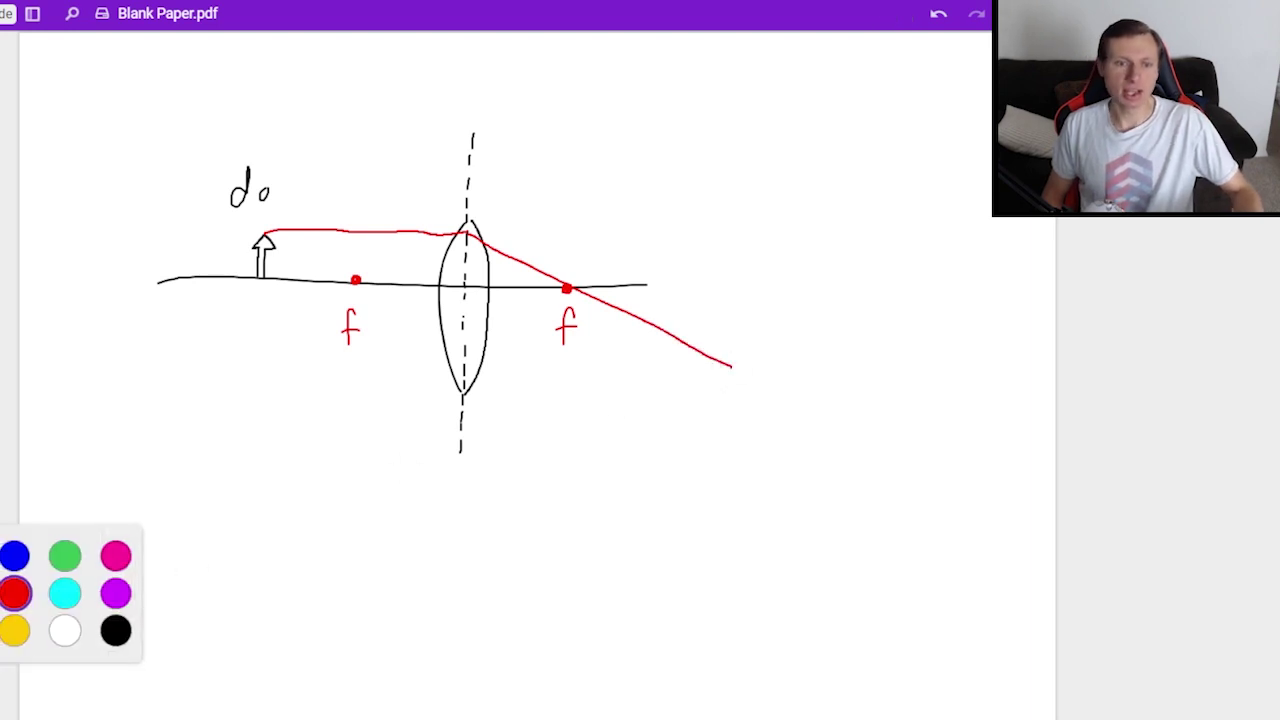
click(14, 555)
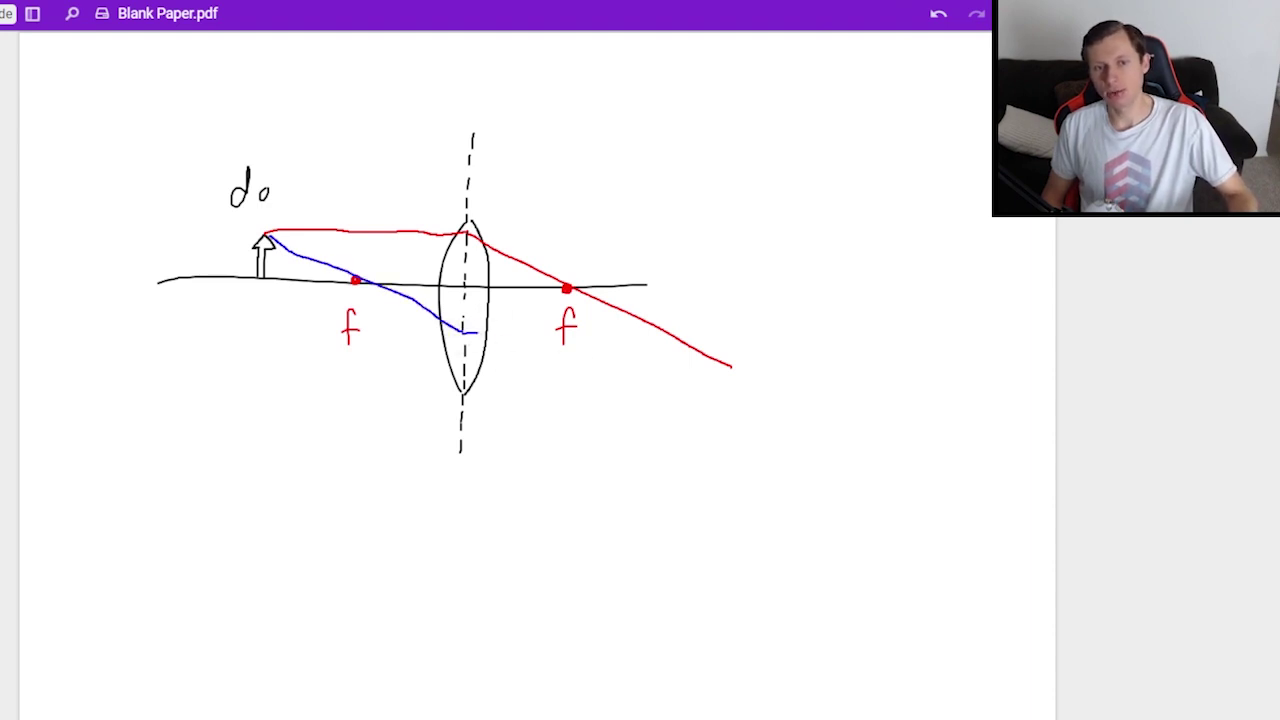
drag(700, 332, 758, 338)
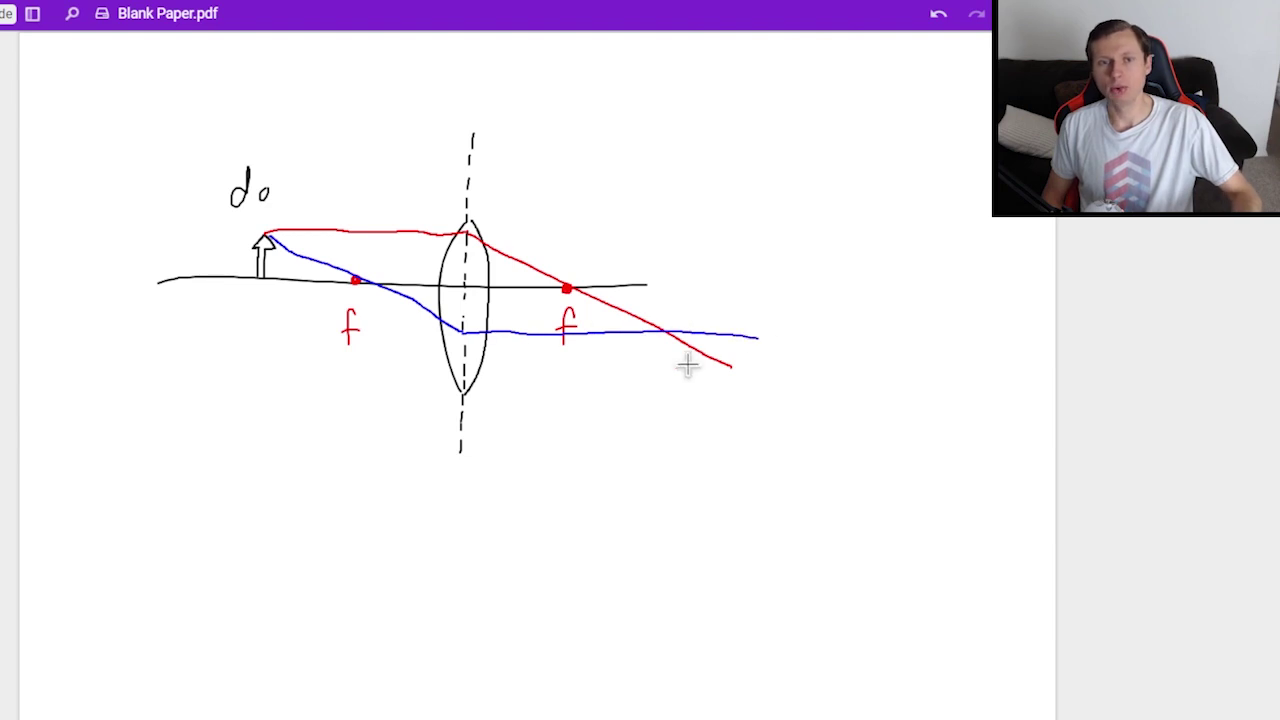
click(665, 333)
- Extend the axis and draw the inverted image arrow labelled di at the ray crossing
drag(637, 286, 811, 274)
mouse_move(660, 290)
mouse_down()
mouse_move(664, 330)
mouse_move(684, 316)
mouse_move(673, 282)
mouse_up()
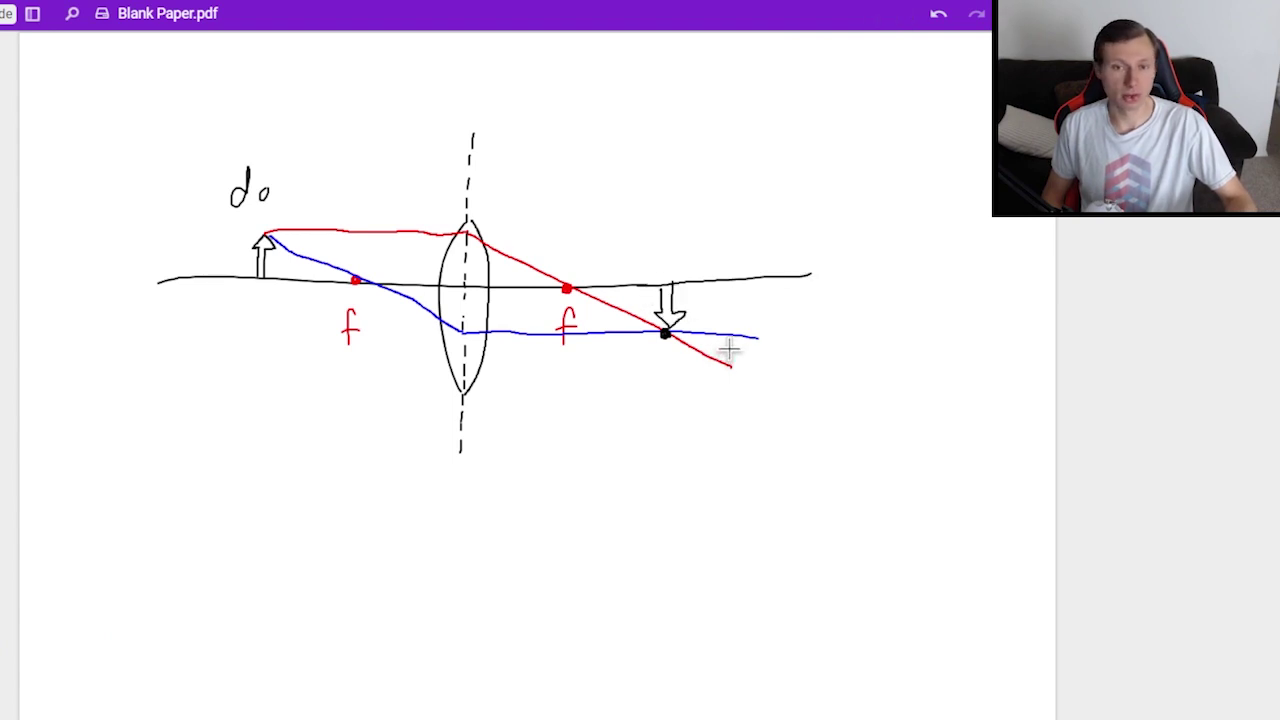
drag(703, 246, 718, 266)
click(718, 247)
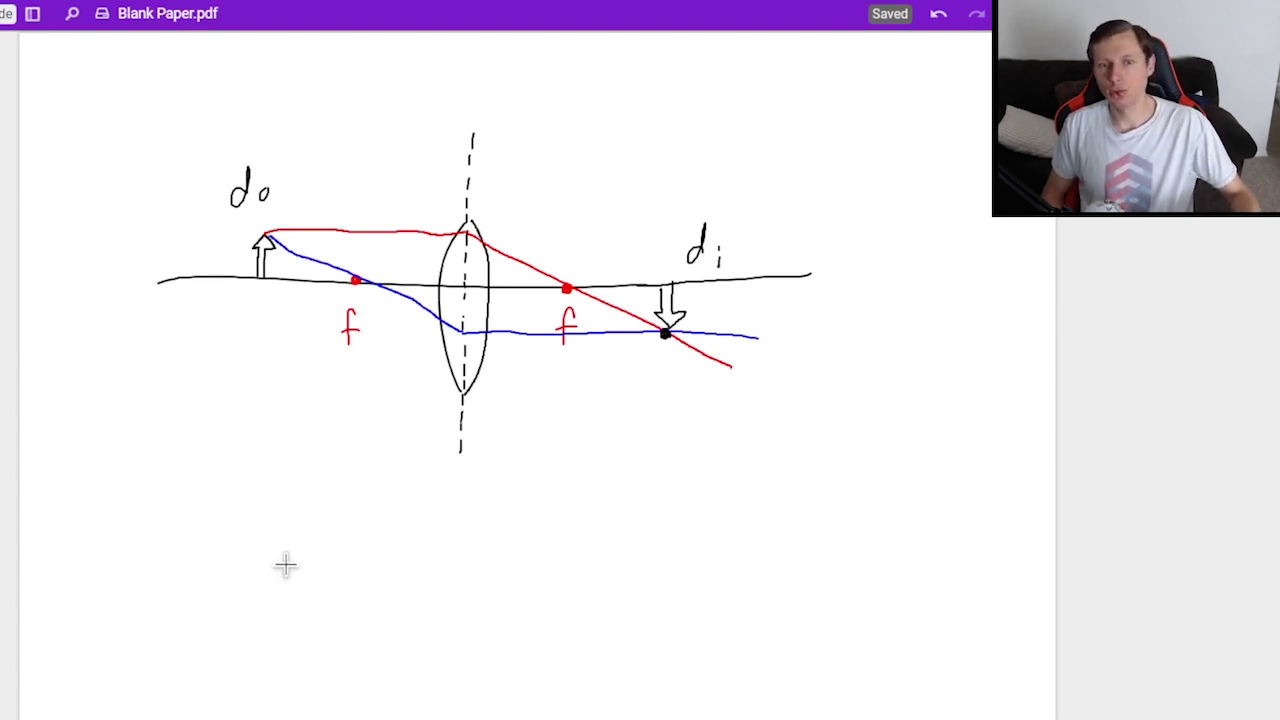
- Draw a green ray from the object tip through the lens centre past the image point
click(8, 592)
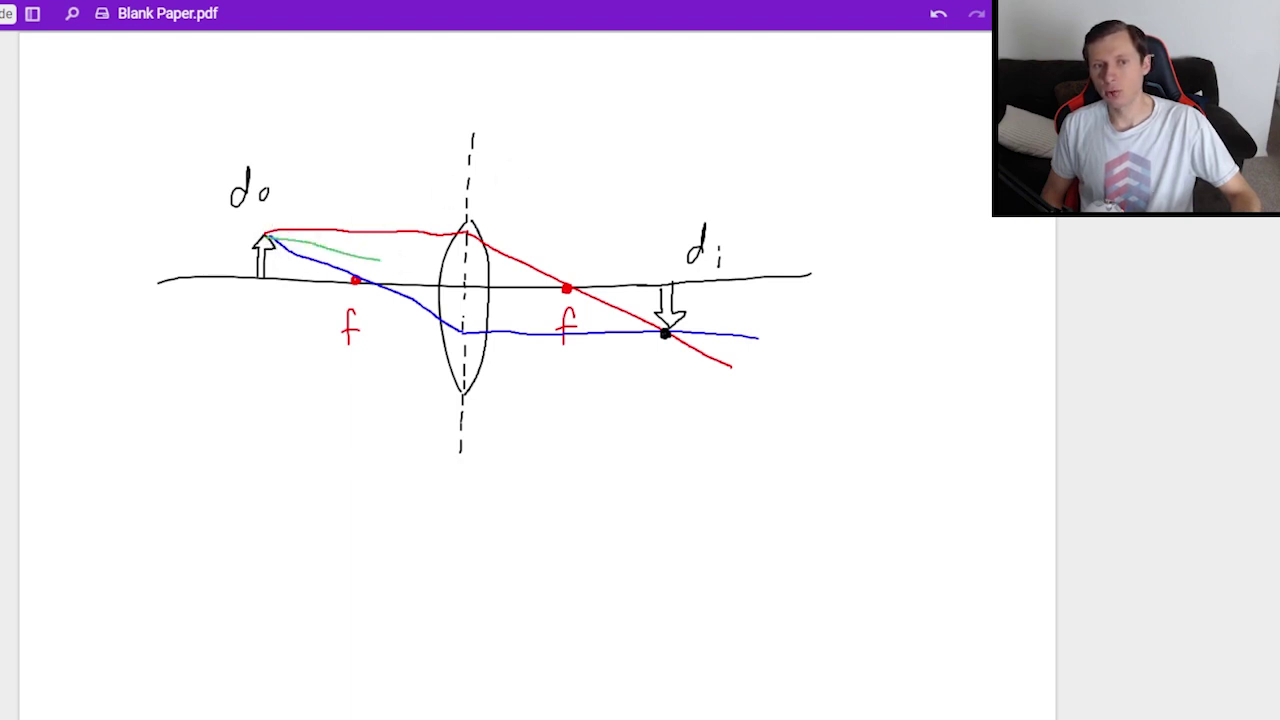
drag(452, 281, 507, 296)
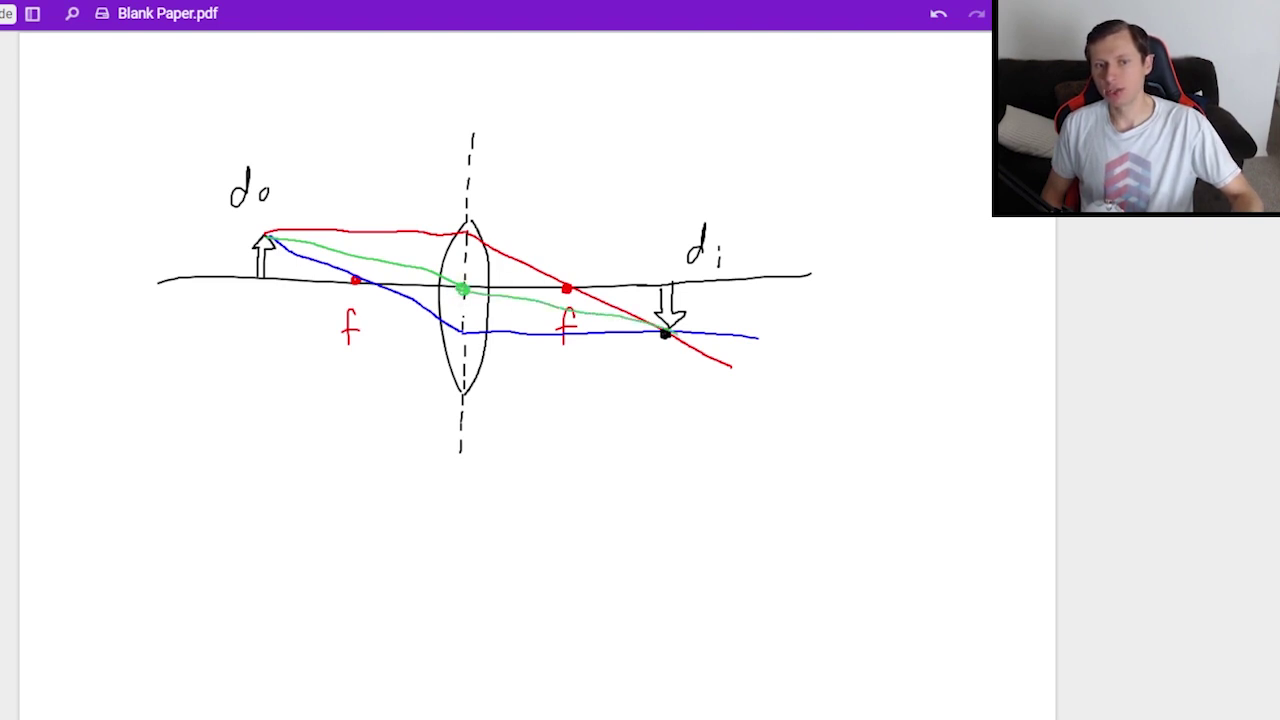
drag(728, 348, 795, 363)
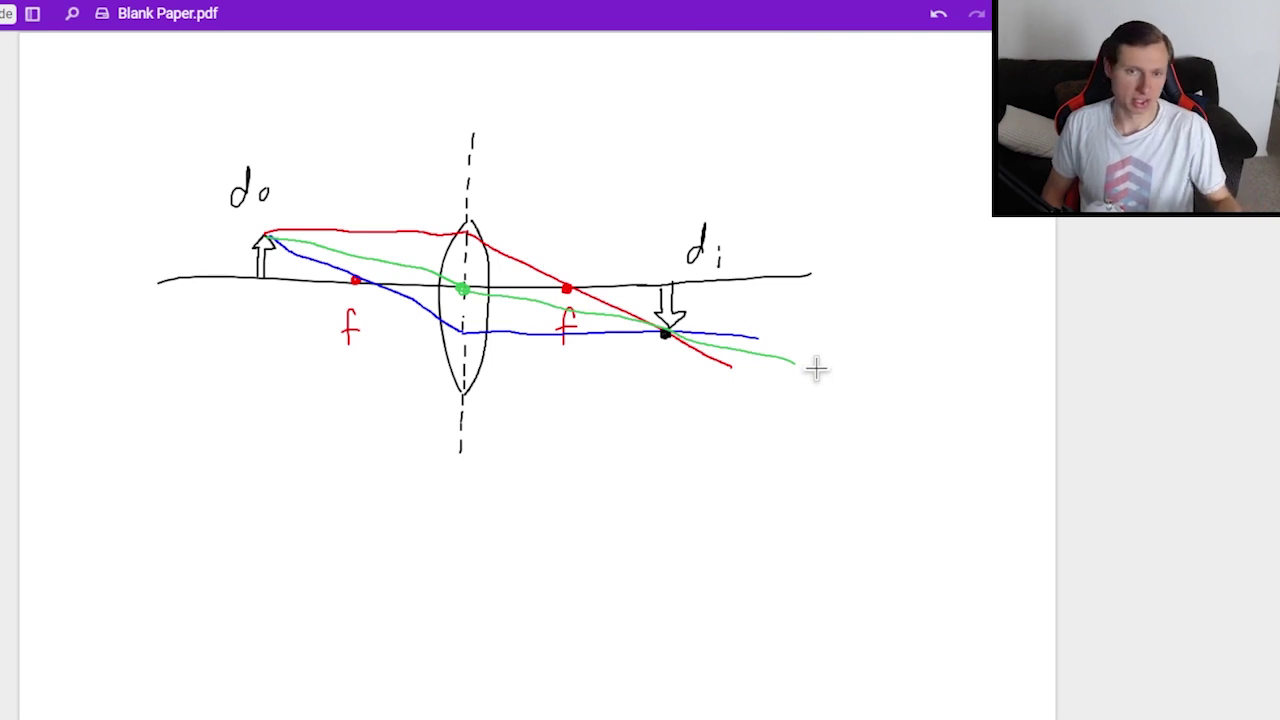